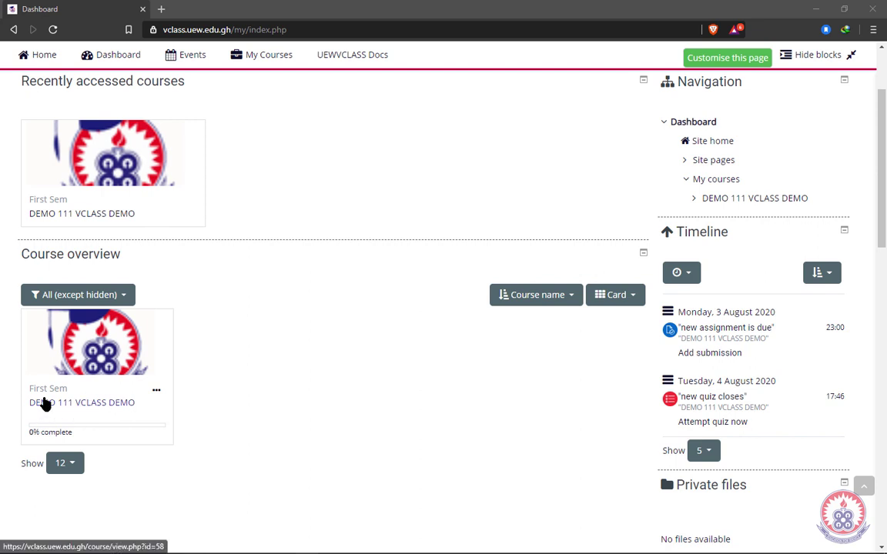
Open the DEMO 111 VCLASS DEMO course and scroll down to Topic 1
{"action": "left_click", "coordinate": [87, 361]}
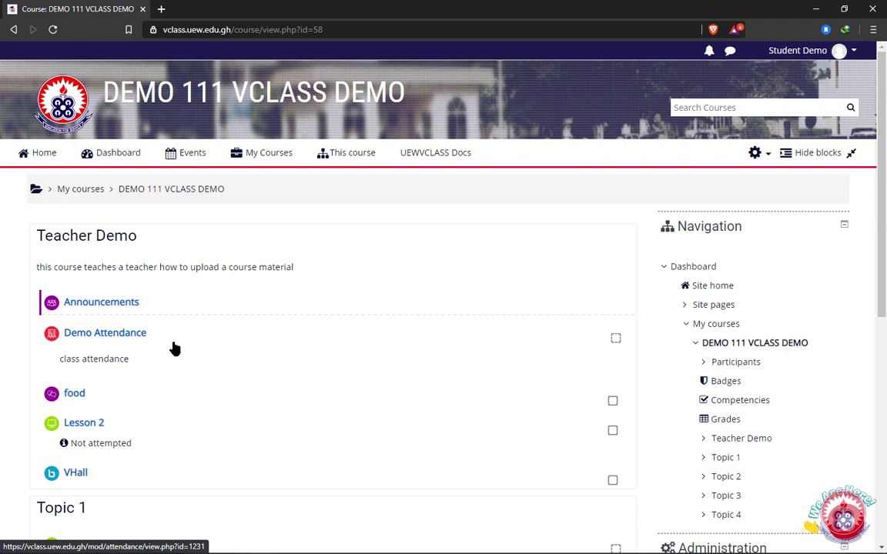
{"action": "scroll", "coordinate": [173, 346], "scroll_direction": "down", "scroll_amount": 2}
{"action": "scroll", "coordinate": [173, 348], "scroll_direction": "down", "scroll_amount": 1}
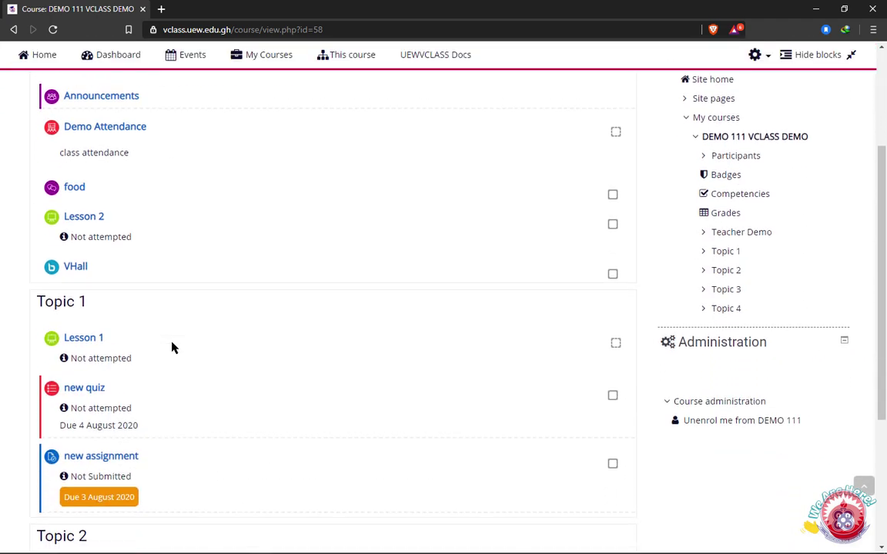
{"action": "scroll", "coordinate": [172, 348], "scroll_direction": "down", "scroll_amount": 1}
{"action": "scroll", "coordinate": [172, 348], "scroll_direction": "down", "scroll_amount": 2}
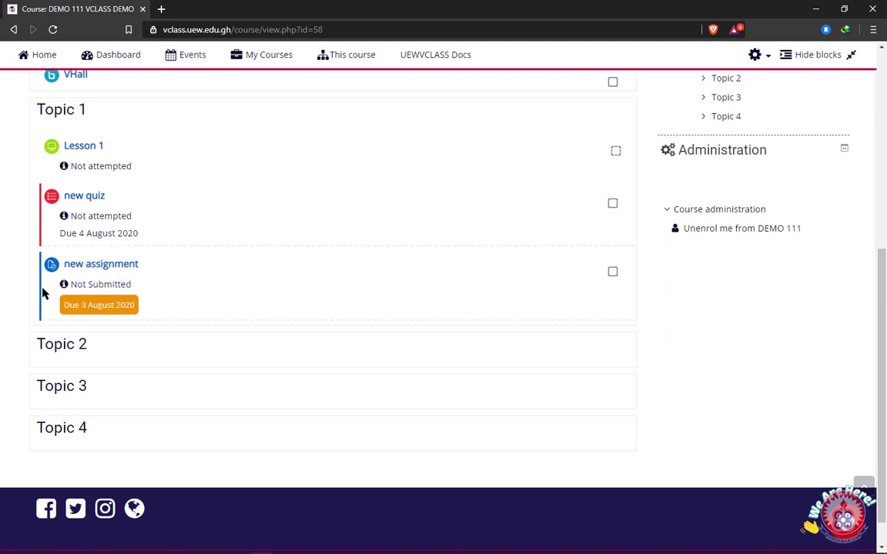
Open the new assignment under Topic 1 and review its No attempt, Not graded status
{"action": "left_click", "coordinate": [86, 267]}
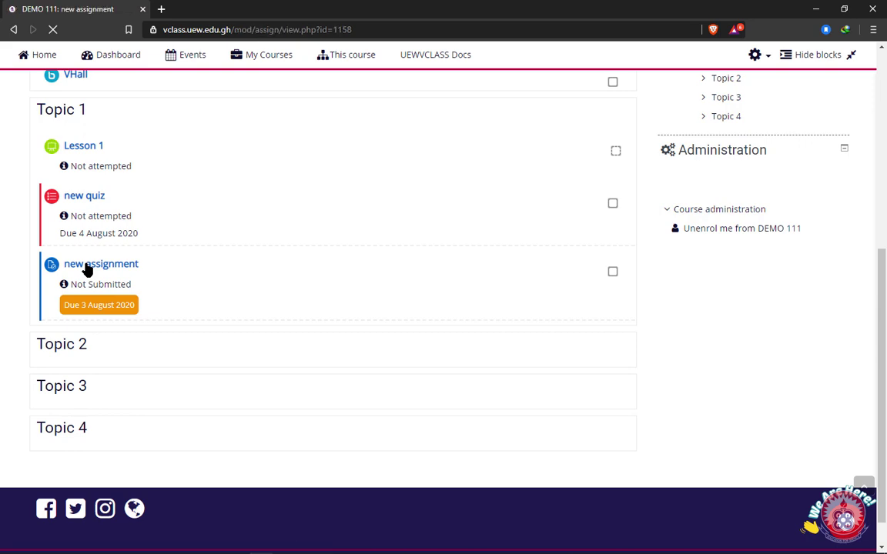
{"action": "scroll", "coordinate": [329, 376], "scroll_direction": "down", "scroll_amount": 2}
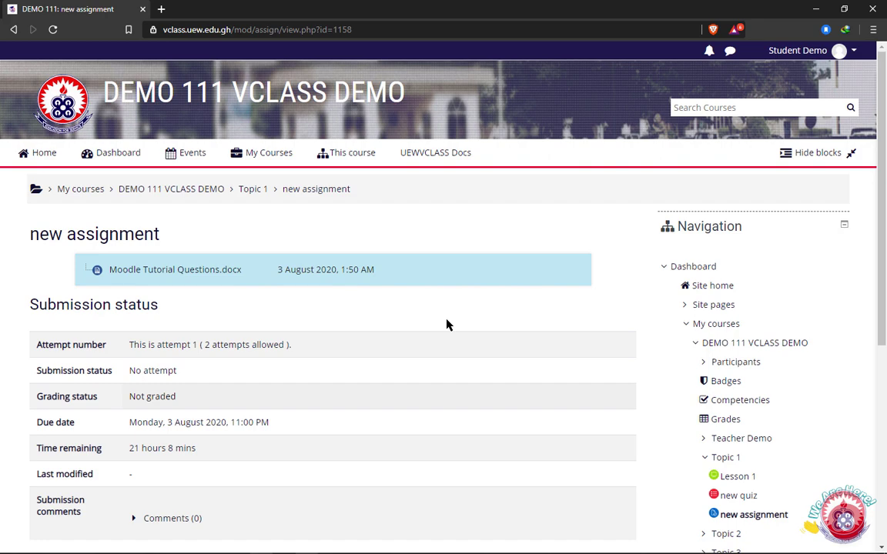
{"action": "scroll", "coordinate": [473, 335], "scroll_direction": "down", "scroll_amount": 1}
{"action": "scroll", "coordinate": [471, 337], "scroll_direction": "down", "scroll_amount": 1}
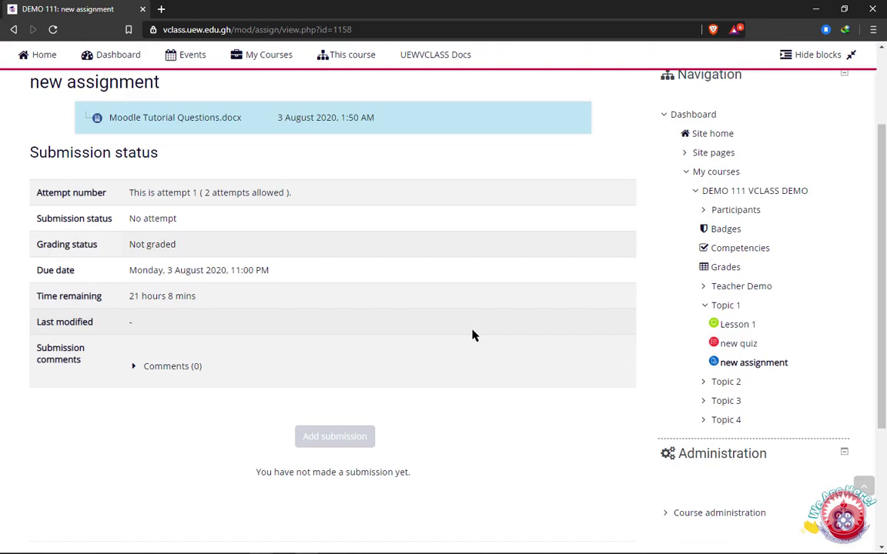
{"action": "scroll", "coordinate": [446, 323], "scroll_direction": "up", "scroll_amount": 2}
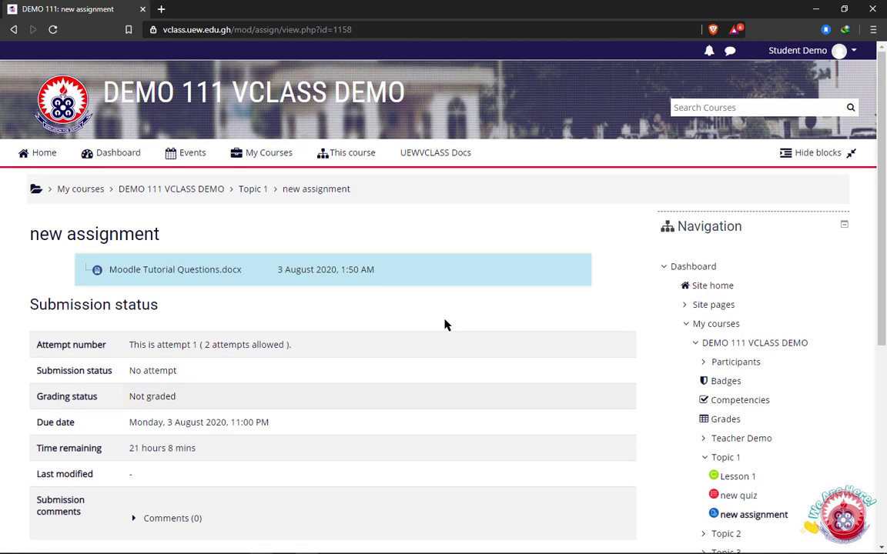
{"action": "scroll", "coordinate": [446, 324], "scroll_direction": "down", "scroll_amount": 1}
{"action": "scroll", "coordinate": [446, 324], "scroll_direction": "down", "scroll_amount": 2}
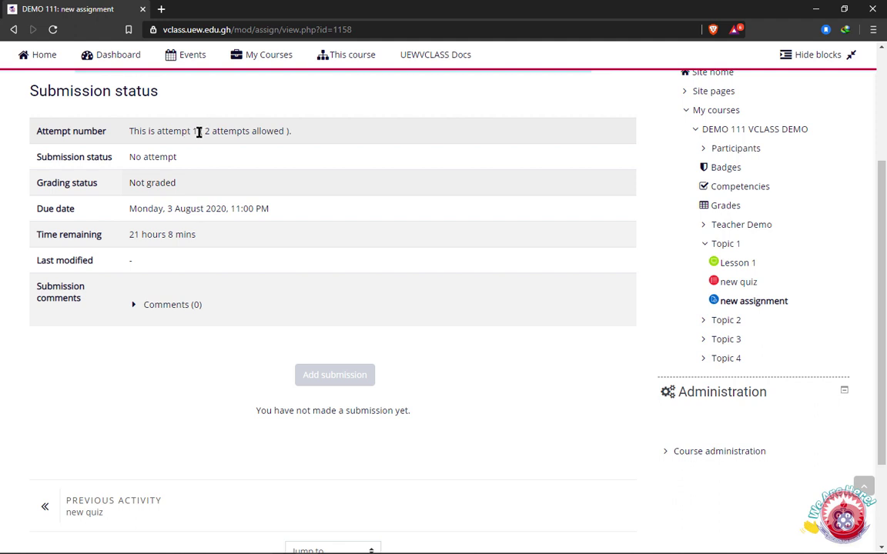
{"action": "left_click_drag", "start_coordinate": [209, 131], "coordinate": [285, 131]}
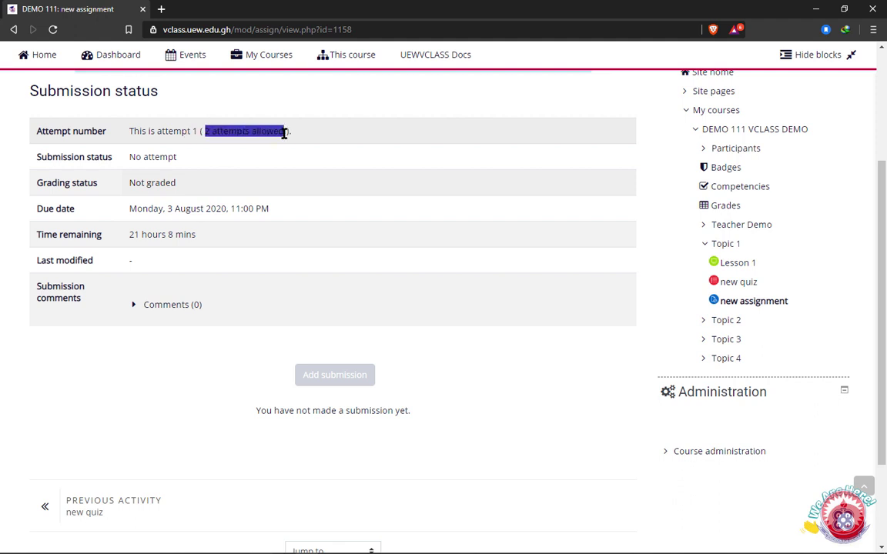
{"action": "left_click", "coordinate": [255, 136]}
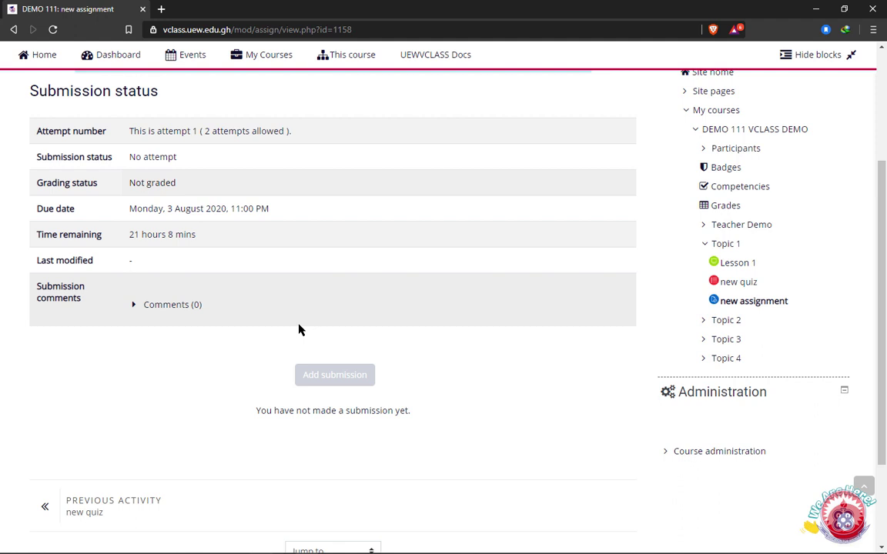
Start a new submission and bring the empty file submissions area into view
{"action": "left_click", "coordinate": [320, 379]}
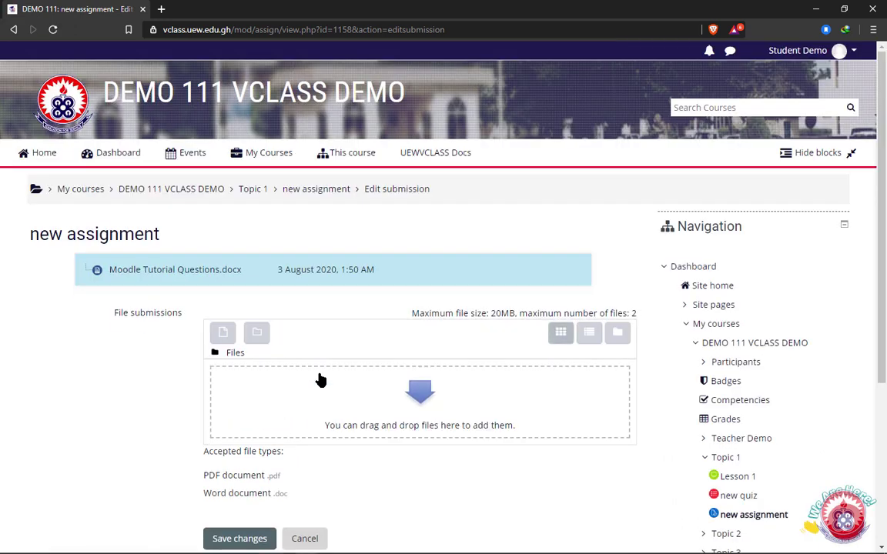
{"action": "scroll", "coordinate": [439, 346], "scroll_direction": "down", "scroll_amount": 3}
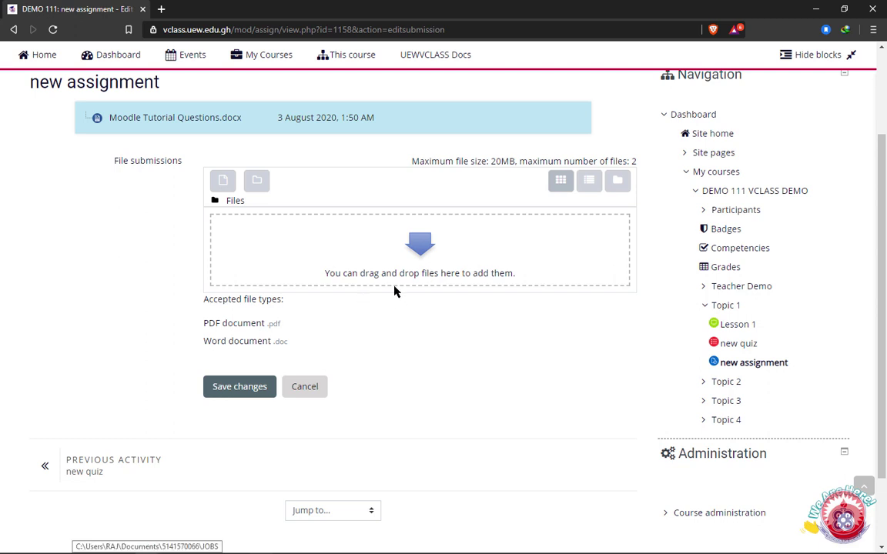
Try uploading COURSE STRUCTURE.docx through the file picker, which is rejected as Word 2007
{"action": "left_click", "coordinate": [420, 245]}
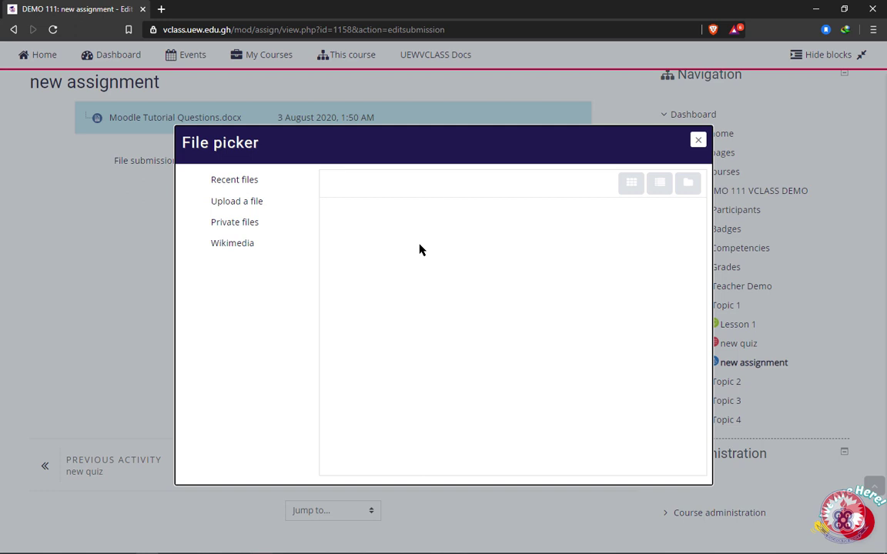
{"action": "left_click", "coordinate": [231, 202]}
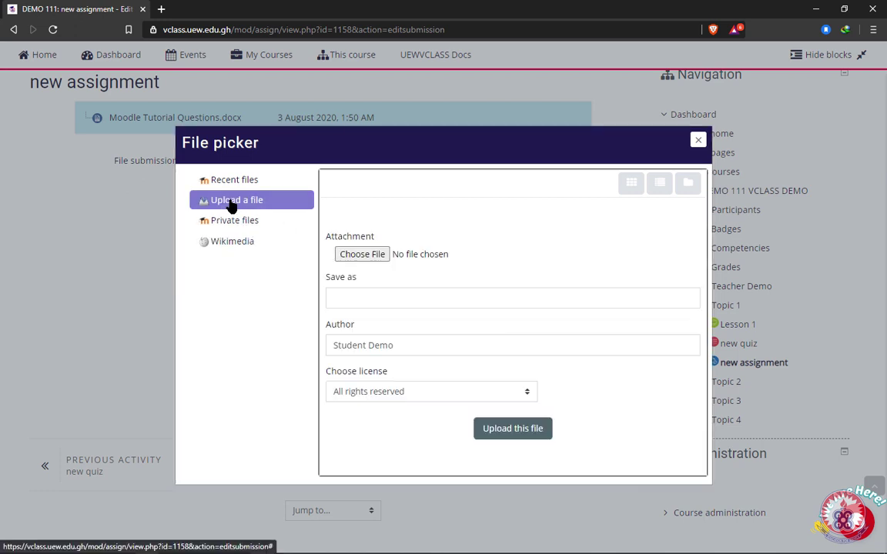
{"action": "left_click", "coordinate": [364, 261]}
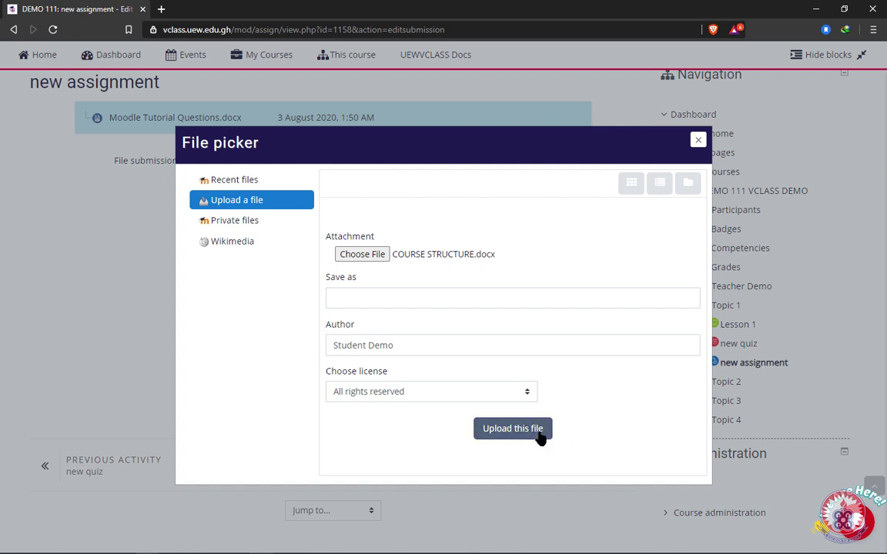
{"action": "left_click", "coordinate": [493, 433]}
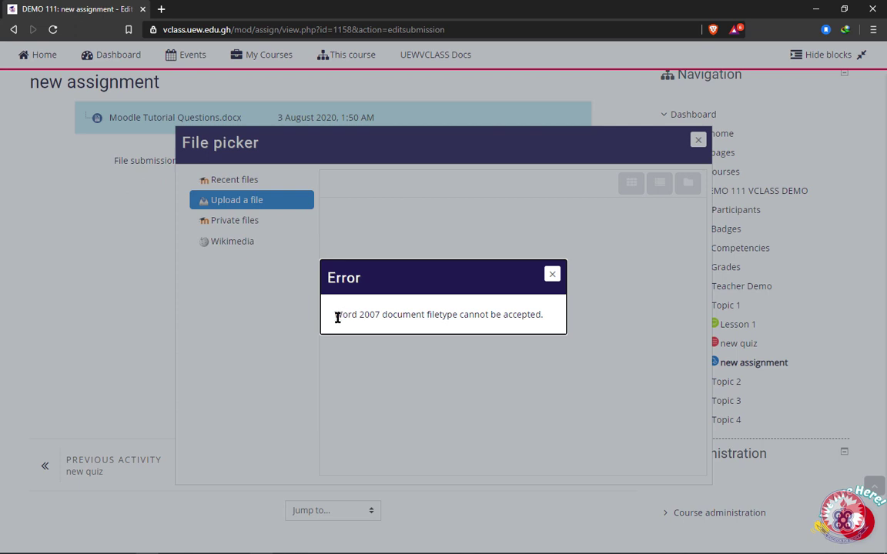
Highlight the Word 2007 error text, then close the file type error message
{"action": "left_click_drag", "start_coordinate": [336, 315], "coordinate": [551, 316]}
{"action": "left_click", "coordinate": [535, 313]}
{"action": "double_click", "coordinate": [360, 315]}
{"action": "left_click", "coordinate": [412, 314]}
{"action": "left_click", "coordinate": [554, 276]}
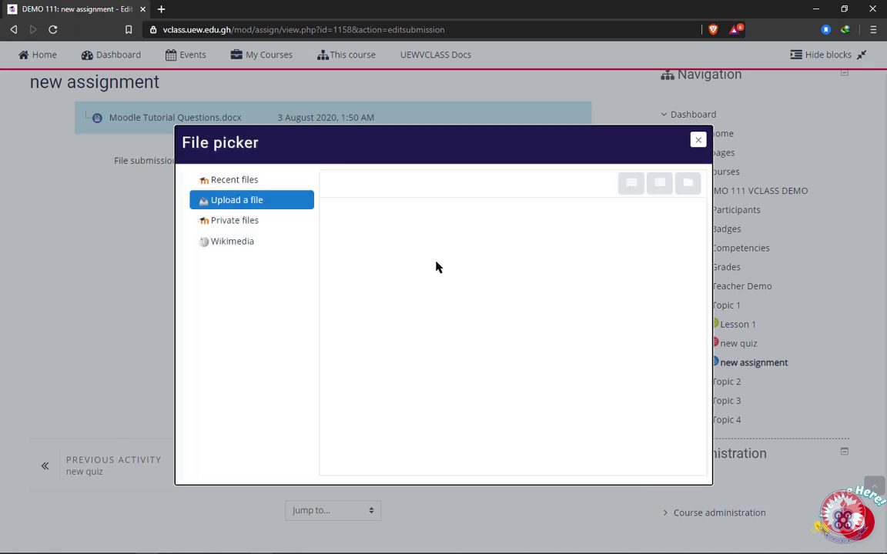
Upload 'Exams Timetable_July_August 2020_Take Home.pdf' into the file submissions area
{"action": "left_click", "coordinate": [251, 205]}
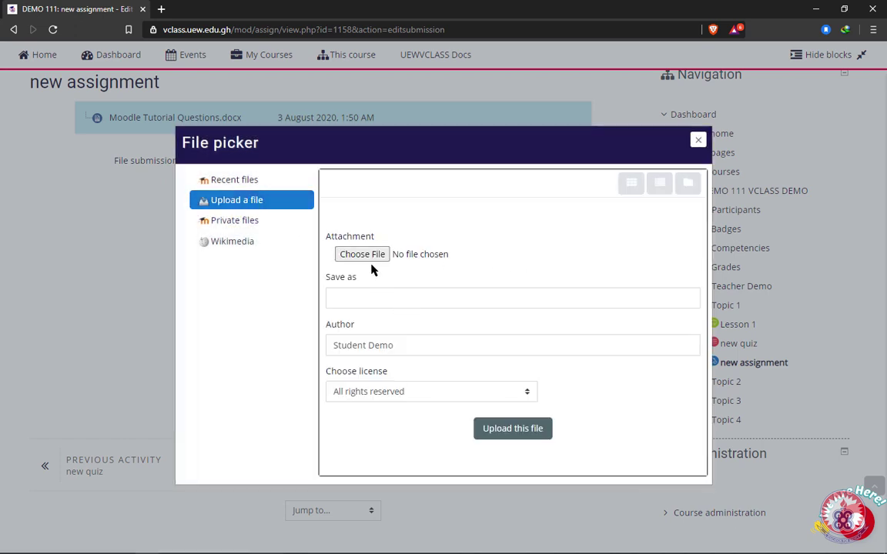
{"action": "left_click", "coordinate": [382, 253]}
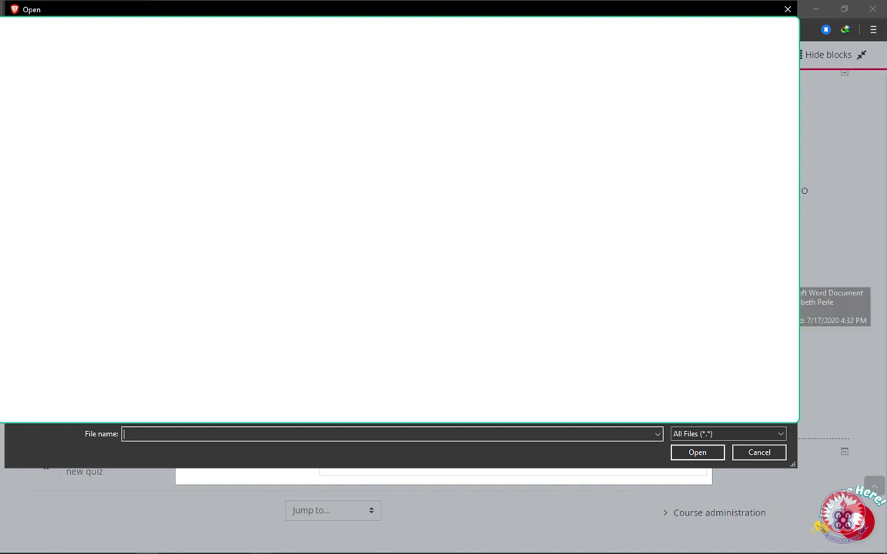
{"action": "type", "text": "Exams Timetable_July_August 2020_Take Home.pdf"}
{"action": "key", "text": "Return"}
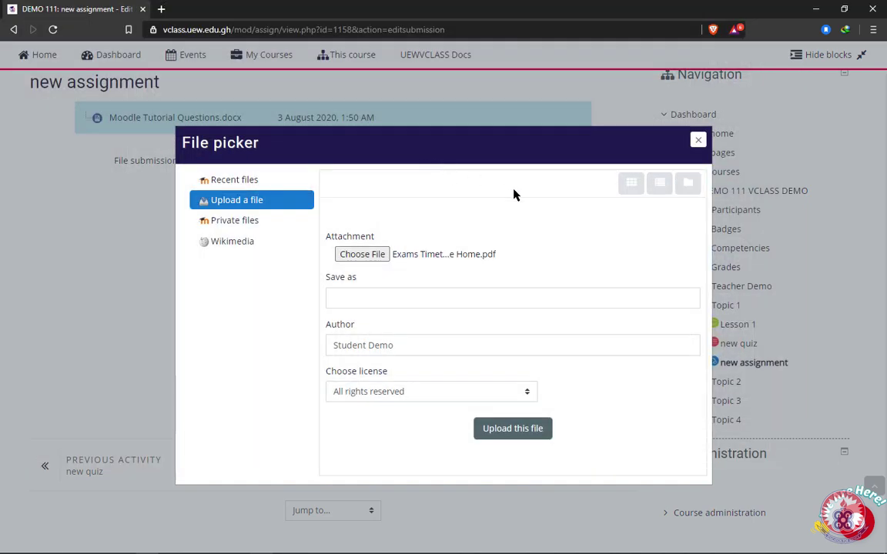
{"action": "left_click", "coordinate": [516, 430]}
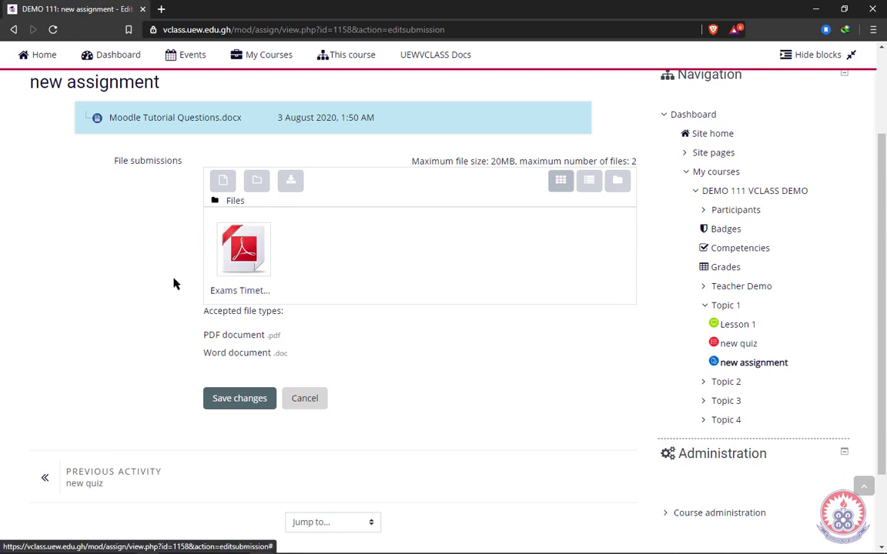
{"action": "left_click", "coordinate": [240, 406]}
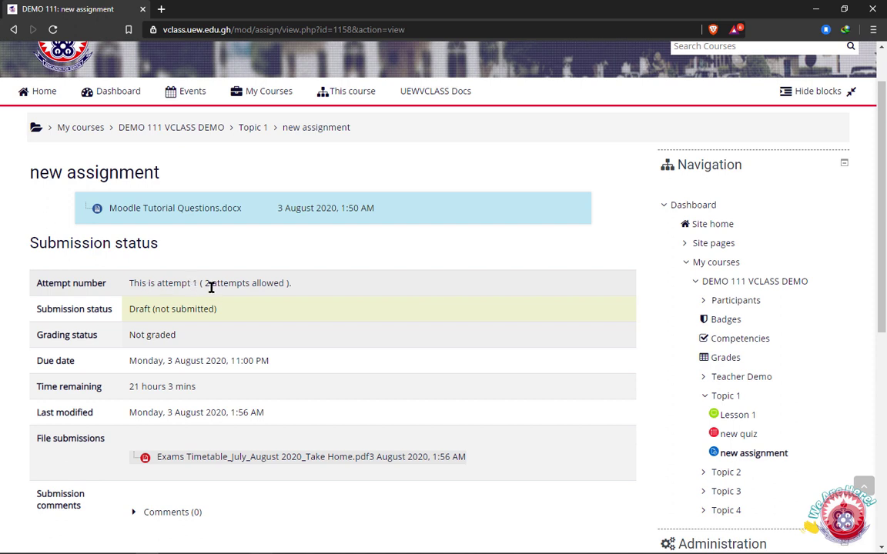
{"action": "scroll", "coordinate": [281, 303], "scroll_direction": "down", "scroll_amount": 2}
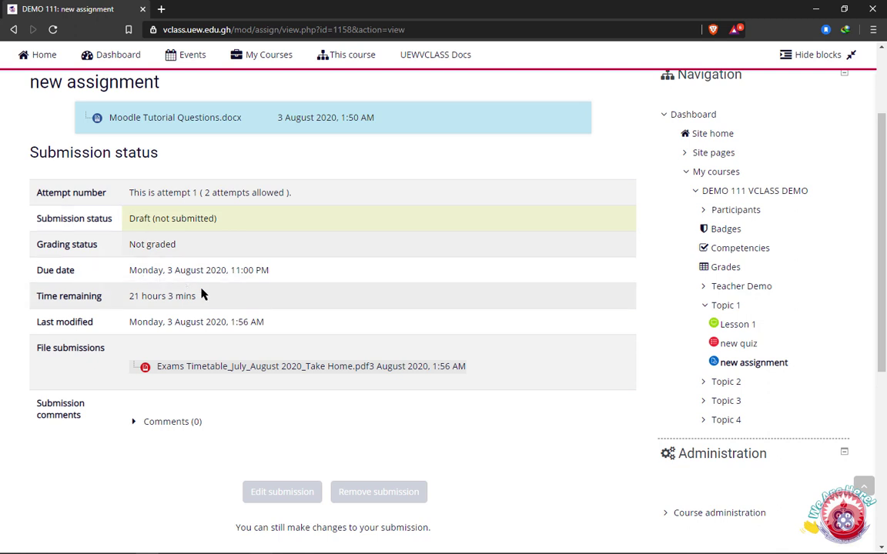
{"action": "scroll", "coordinate": [200, 294], "scroll_direction": "down", "scroll_amount": 2}
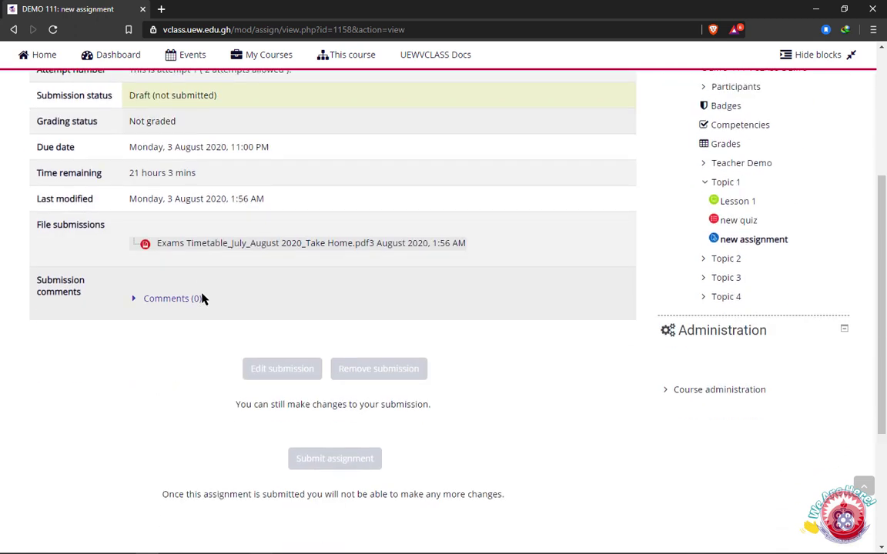
Reopen the submission for editing and delete the uploaded Exams Timetable PDF
{"action": "left_click", "coordinate": [260, 368]}
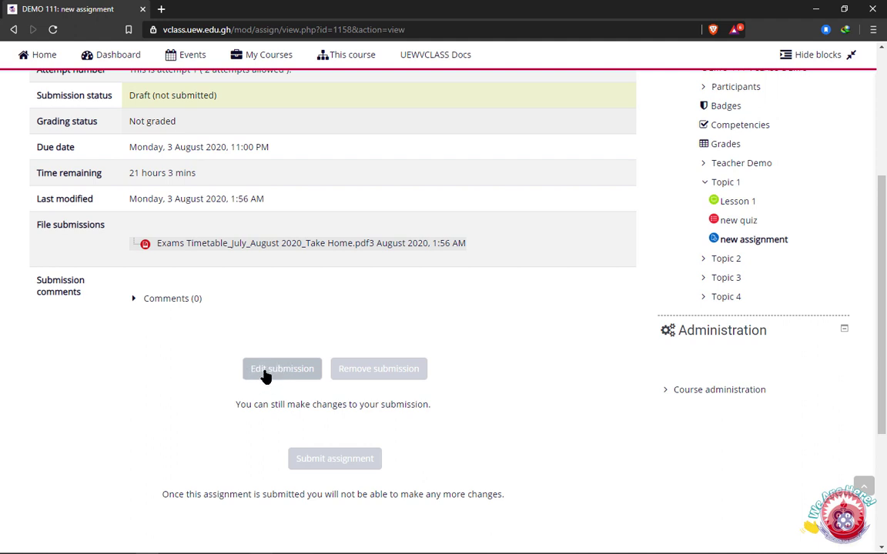
{"action": "left_click", "coordinate": [277, 372]}
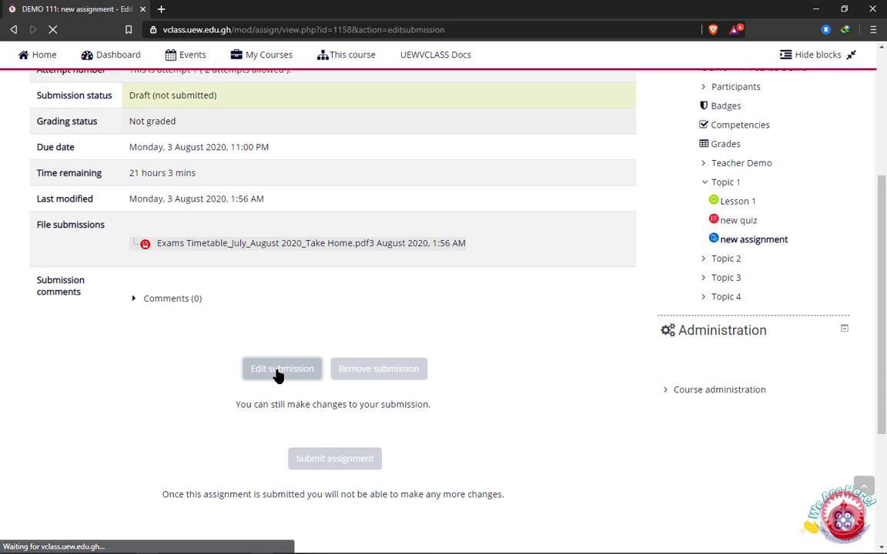
{"action": "scroll", "coordinate": [341, 389], "scroll_direction": "down", "scroll_amount": 3}
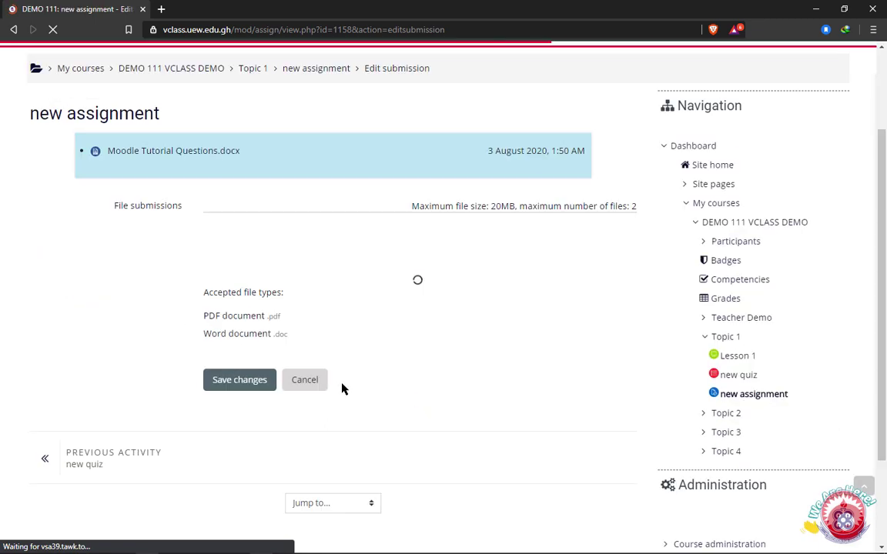
{"action": "scroll", "coordinate": [360, 378], "scroll_direction": "down", "scroll_amount": 1}
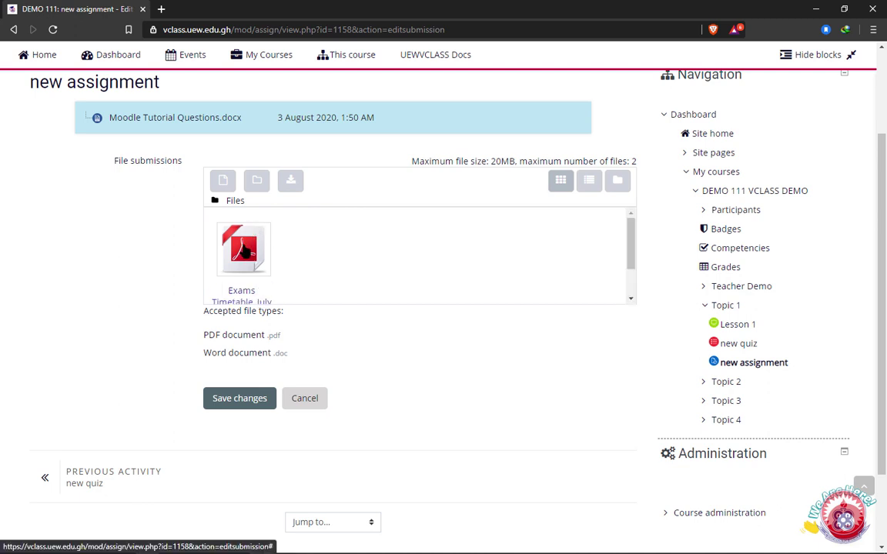
{"action": "left_click", "coordinate": [245, 251]}
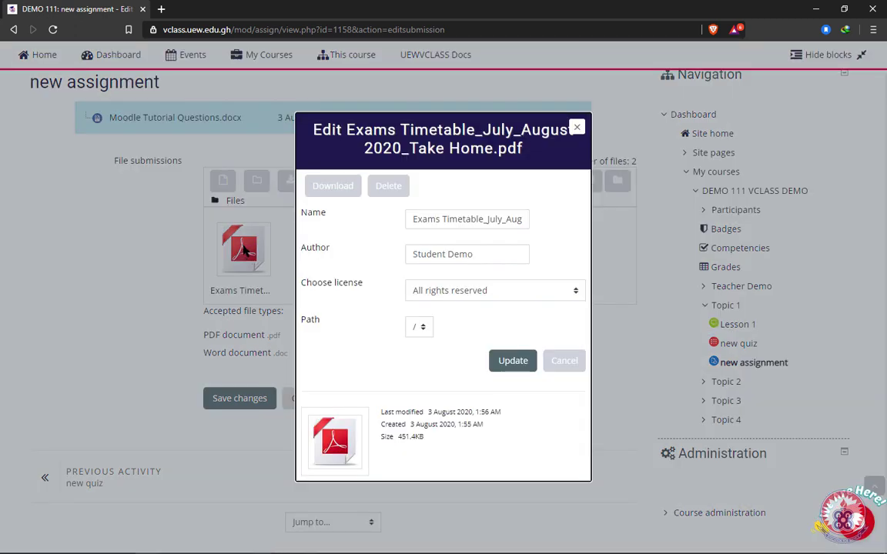
{"action": "left_click", "coordinate": [388, 187]}
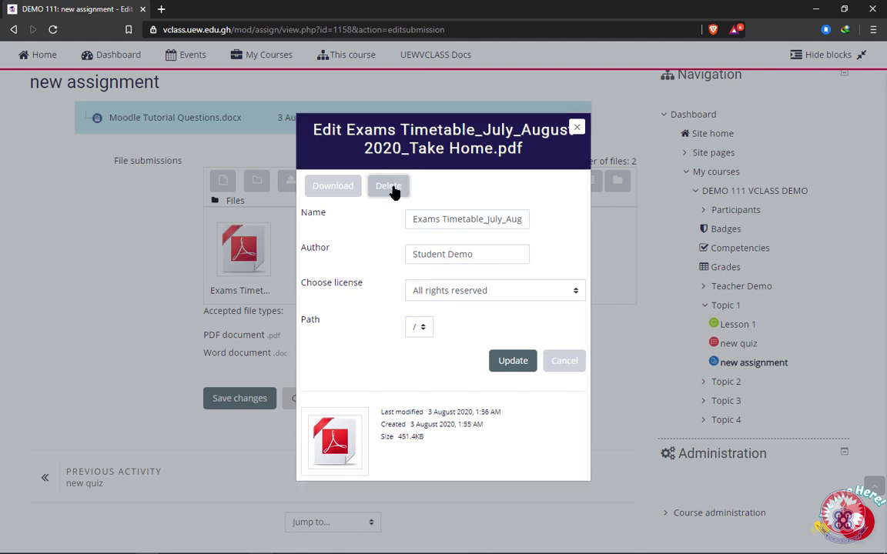
{"action": "left_click", "coordinate": [421, 325]}
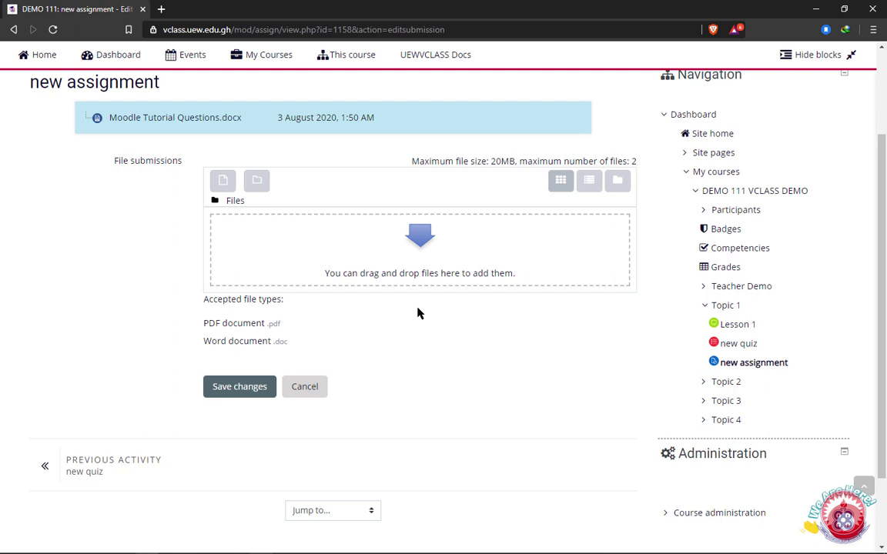
Upload the Exams Timetable PDF again and save the submission changes
{"action": "left_click", "coordinate": [420, 237]}
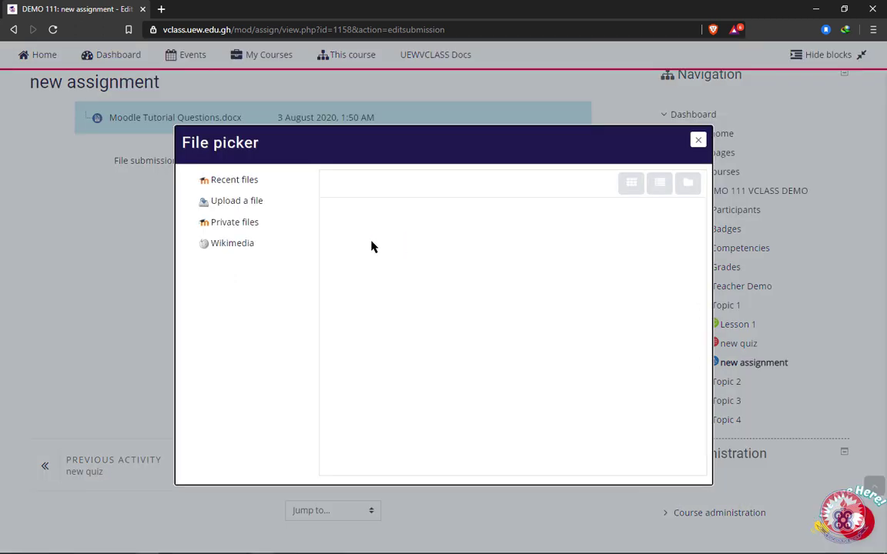
{"action": "left_click", "coordinate": [251, 201]}
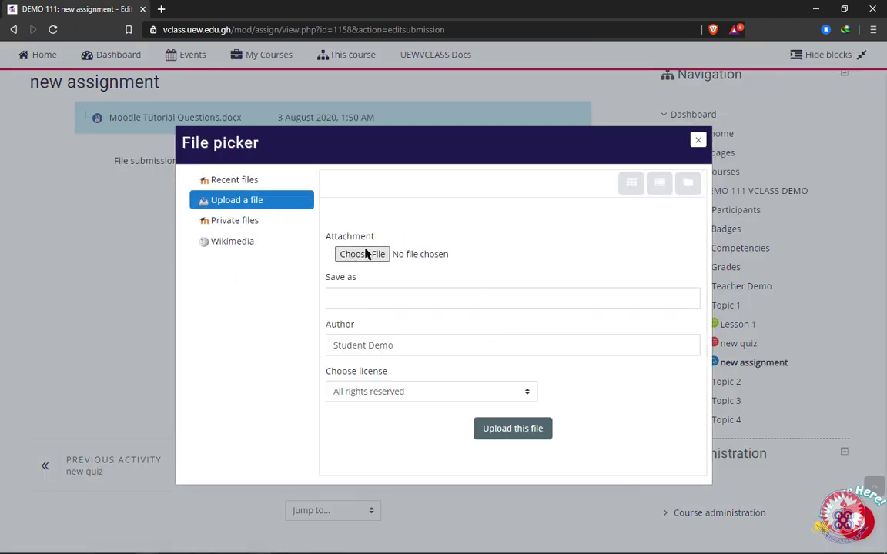
{"action": "left_click", "coordinate": [366, 254]}
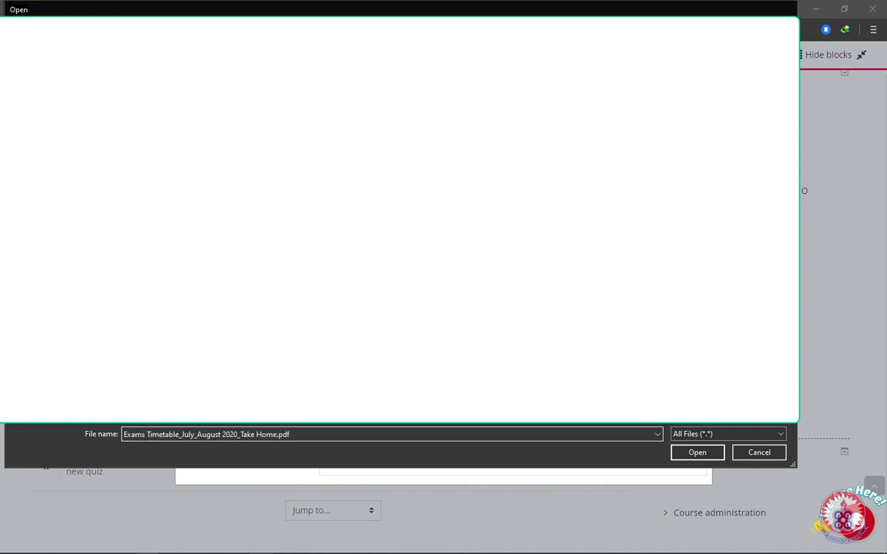
{"action": "key", "text": "Return"}
{"action": "left_click", "coordinate": [514, 435]}
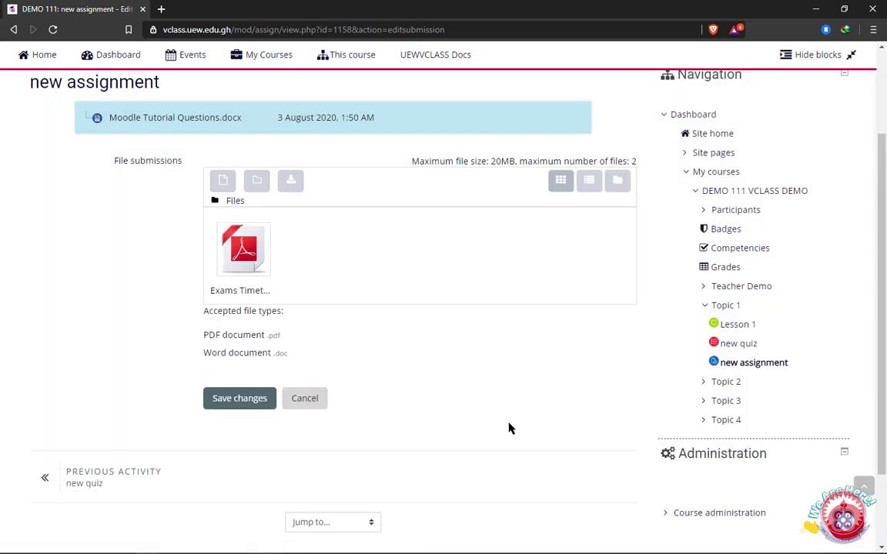
{"action": "left_click", "coordinate": [237, 404]}
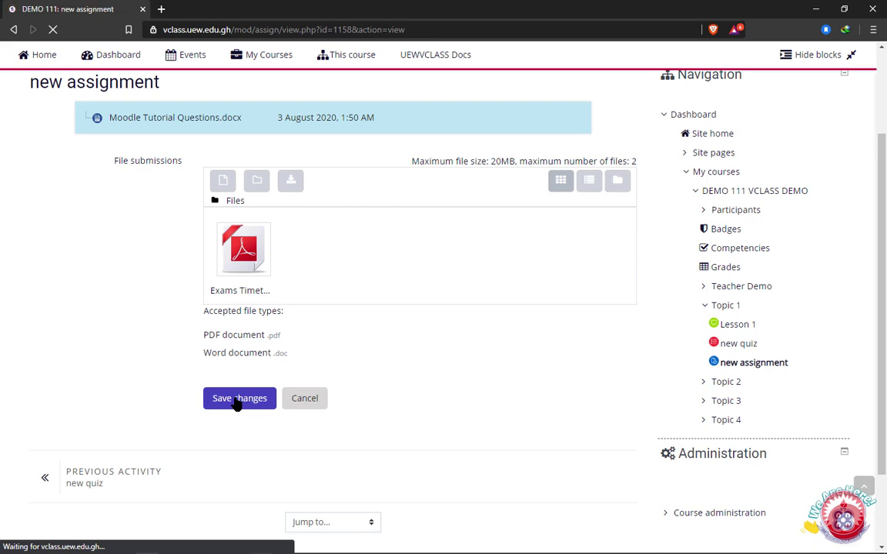
Remove the submission and confirm with Continue, leaving no file listed
{"action": "scroll", "coordinate": [277, 404], "scroll_direction": "down", "scroll_amount": 3}
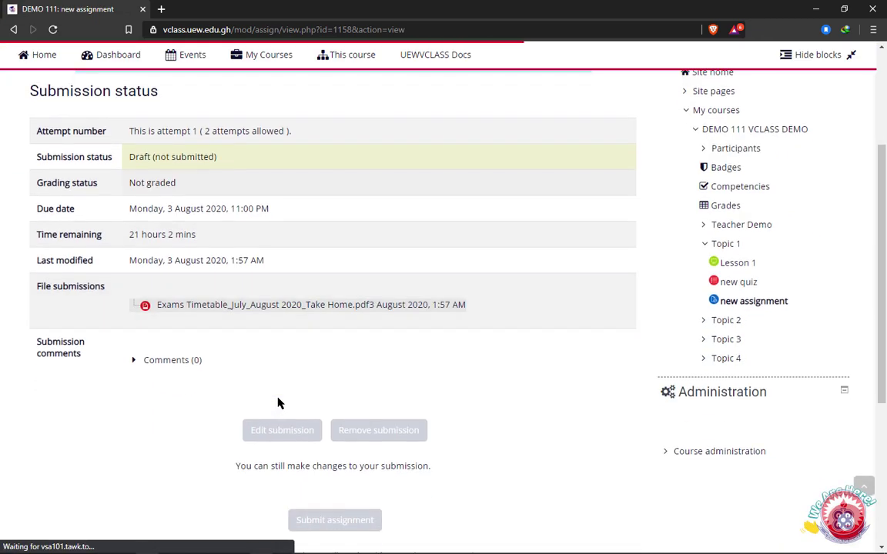
{"action": "scroll", "coordinate": [497, 398], "scroll_direction": "down", "scroll_amount": 2}
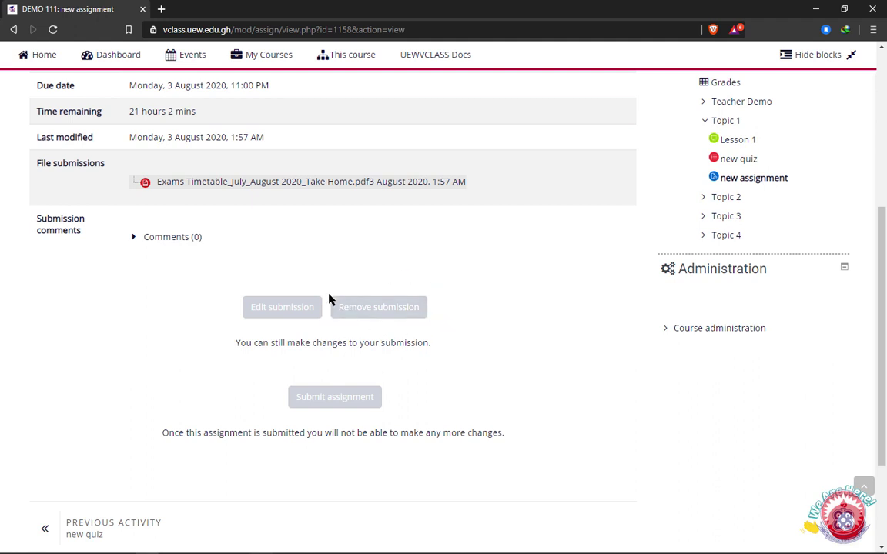
{"action": "left_click", "coordinate": [376, 309]}
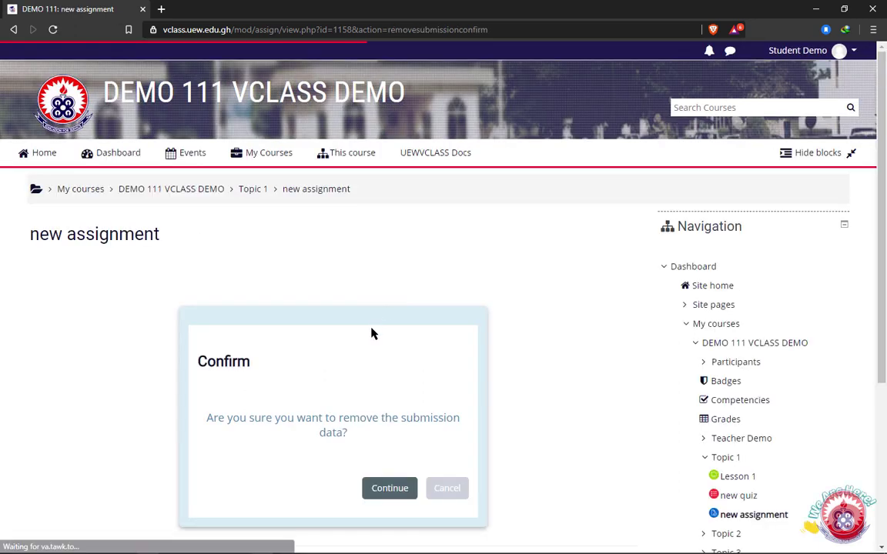
{"action": "scroll", "coordinate": [373, 327], "scroll_direction": "down", "scroll_amount": 3}
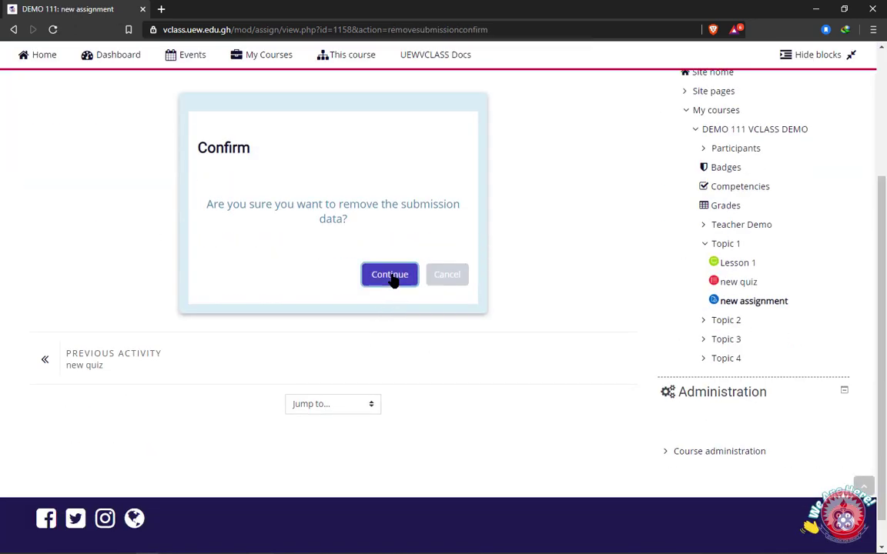
{"action": "left_click", "coordinate": [392, 277]}
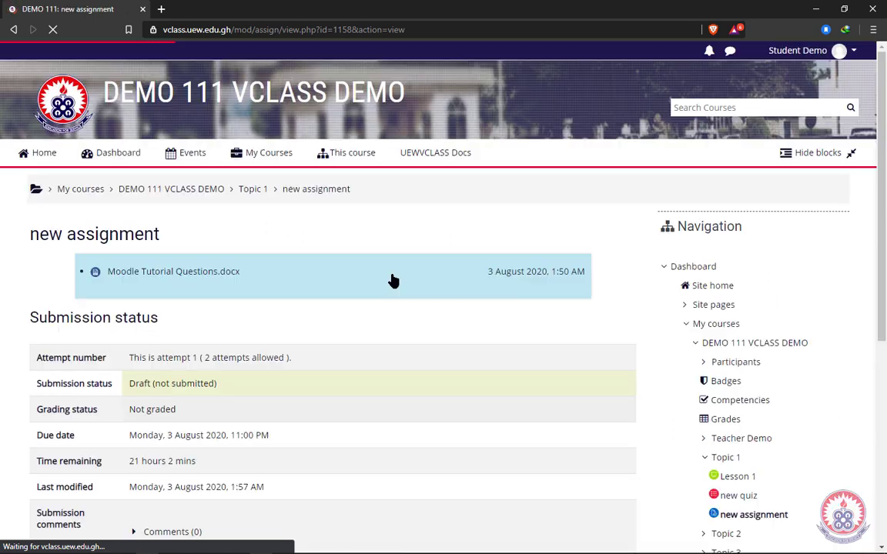
{"action": "scroll", "coordinate": [356, 317], "scroll_direction": "down", "scroll_amount": 5}
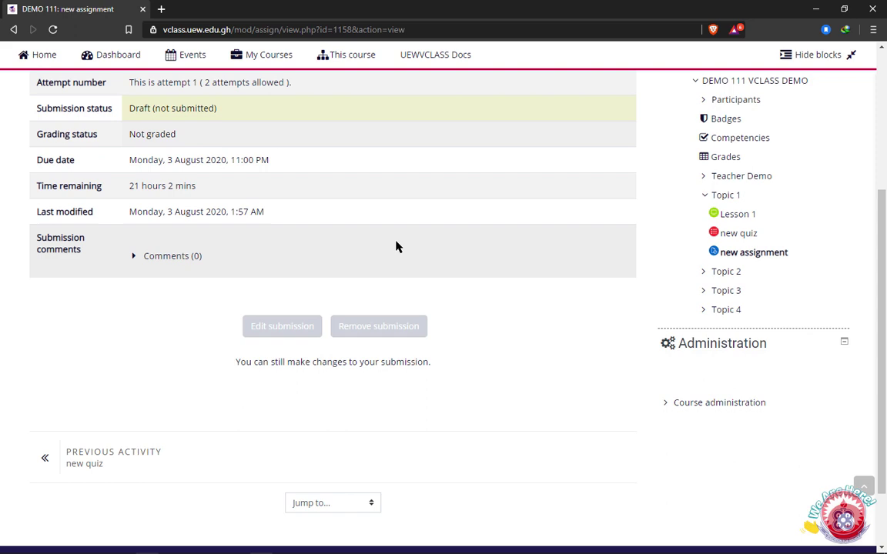
{"action": "scroll", "coordinate": [394, 245], "scroll_direction": "up", "scroll_amount": 3}
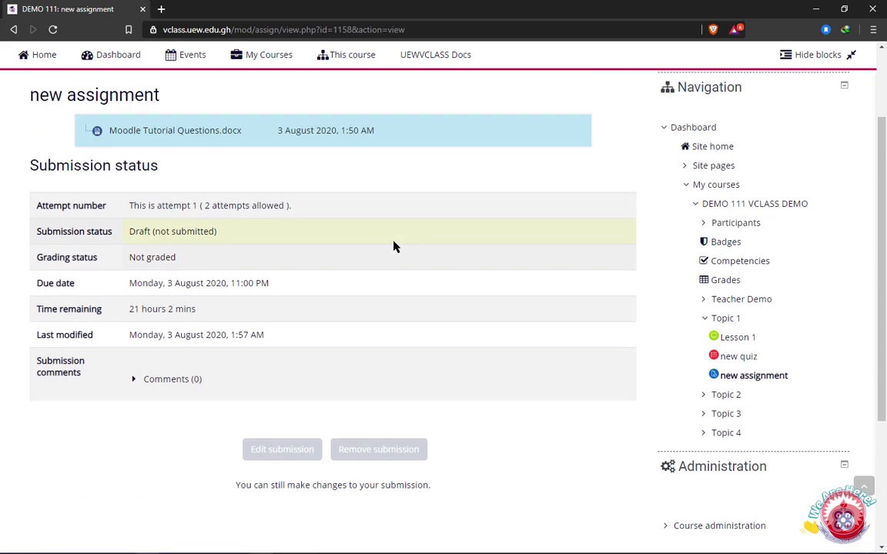
{"action": "scroll", "coordinate": [393, 247], "scroll_direction": "up", "scroll_amount": 2}
{"action": "scroll", "coordinate": [393, 246], "scroll_direction": "down", "scroll_amount": 5}
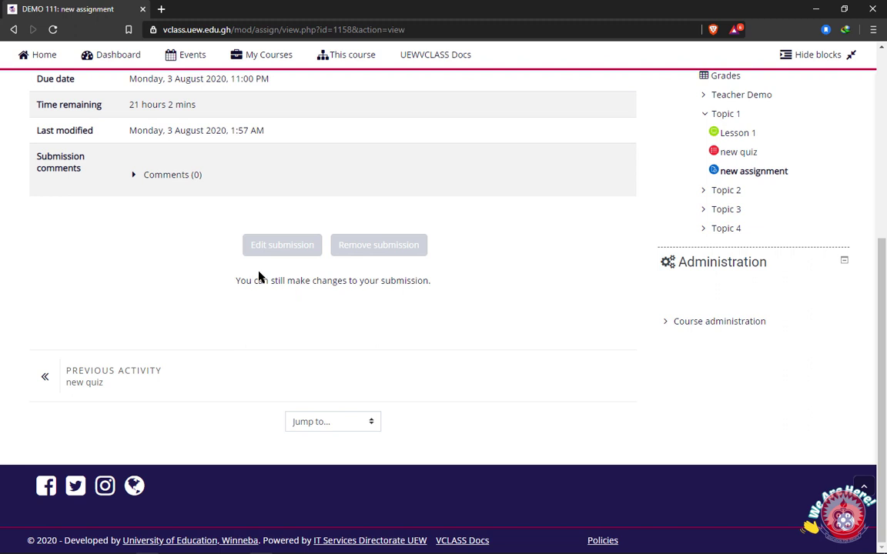
Edit the submission, upload the Exams Timetable PDF again, and save changes as a draft
{"action": "left_click", "coordinate": [284, 246]}
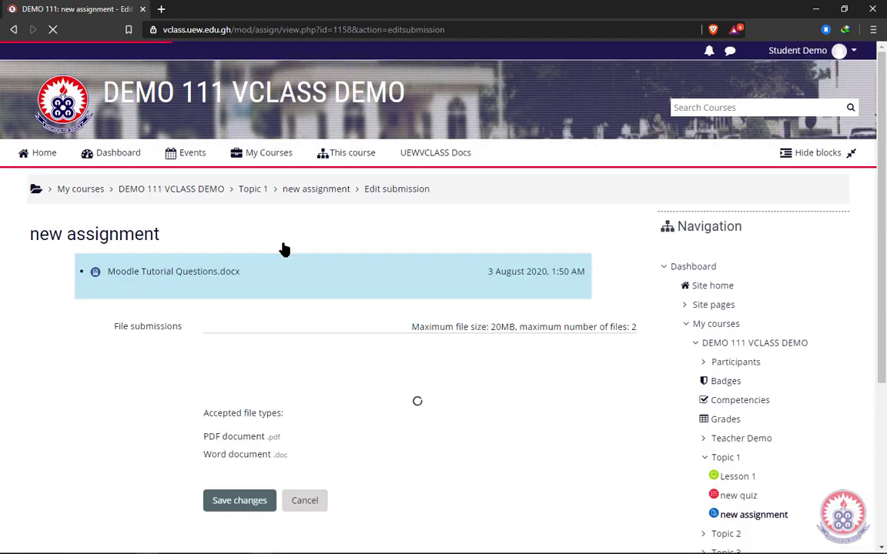
{"action": "scroll", "coordinate": [289, 358], "scroll_direction": "down", "scroll_amount": 3}
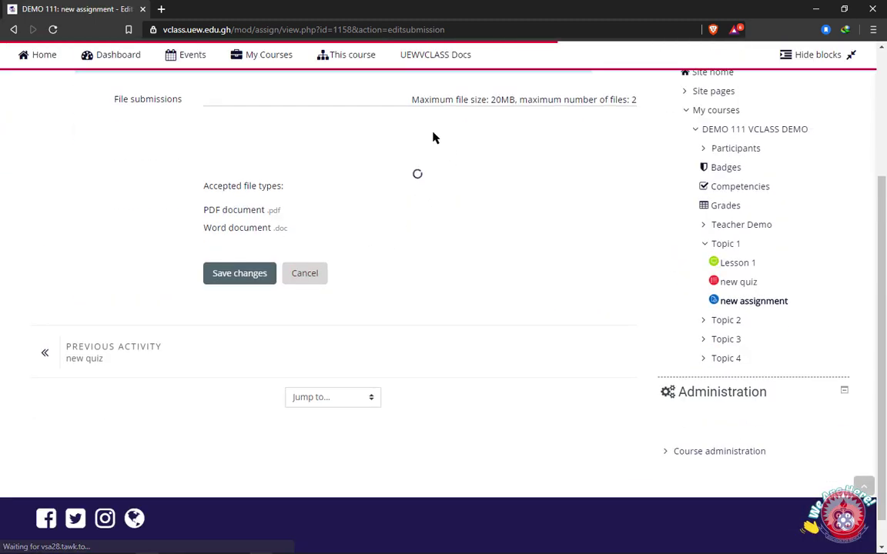
{"action": "left_click", "coordinate": [422, 180]}
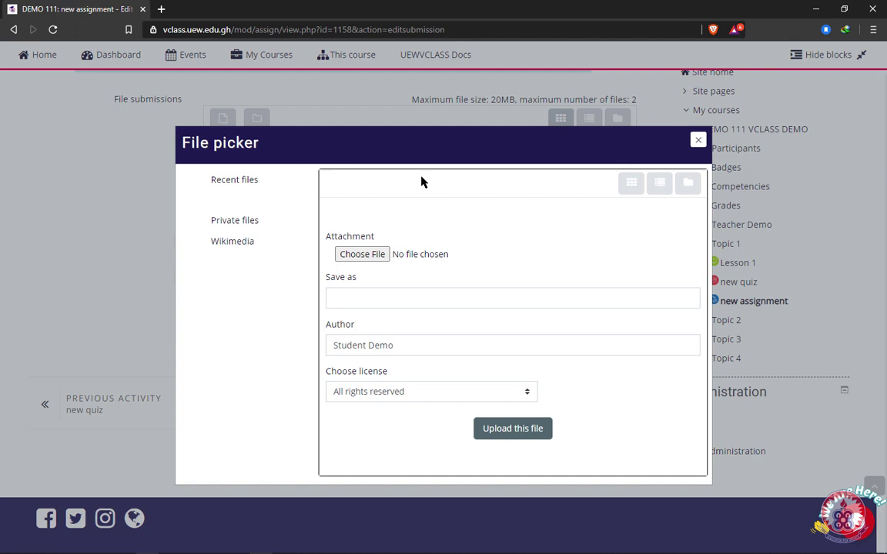
{"action": "left_click", "coordinate": [362, 254]}
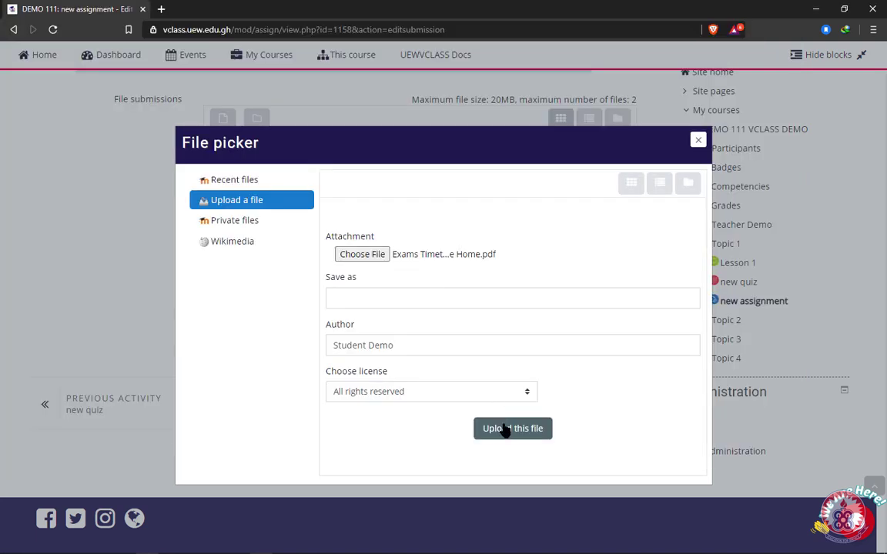
{"action": "left_click", "coordinate": [508, 429]}
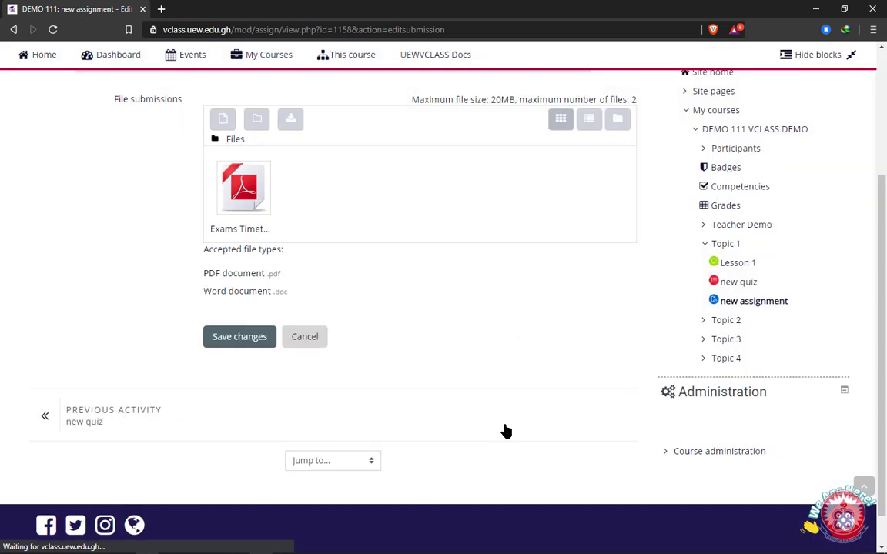
{"action": "left_click", "coordinate": [233, 340]}
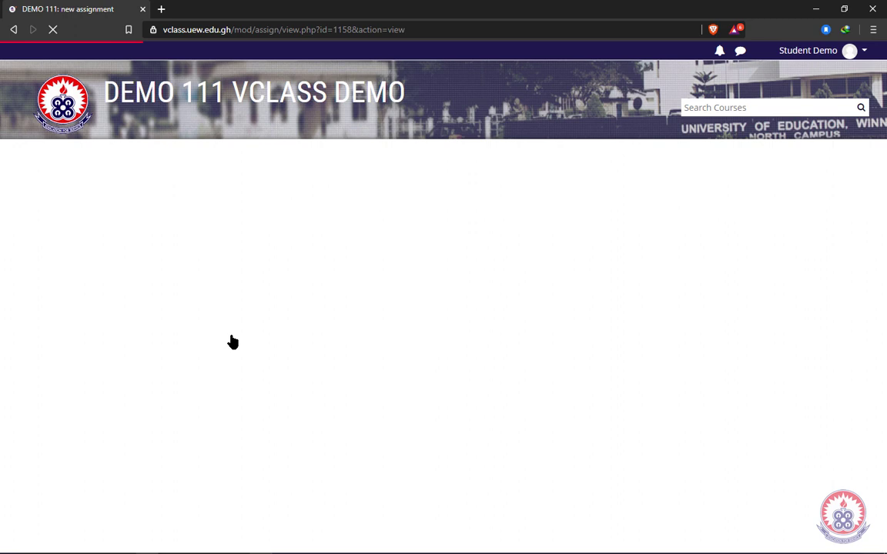
{"action": "scroll", "coordinate": [338, 346], "scroll_direction": "down", "scroll_amount": 2}
{"action": "scroll", "coordinate": [339, 346], "scroll_direction": "down", "scroll_amount": 2}
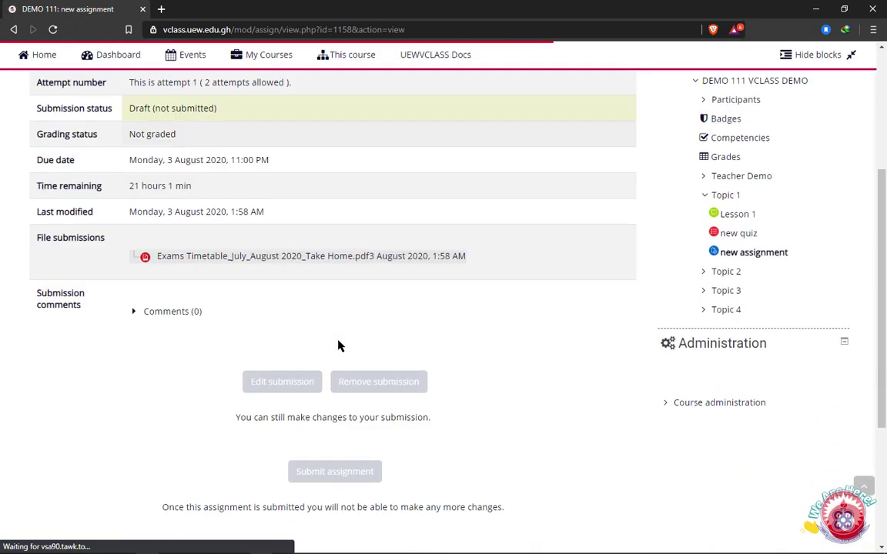
{"action": "scroll", "coordinate": [339, 344], "scroll_direction": "down", "scroll_amount": 2}
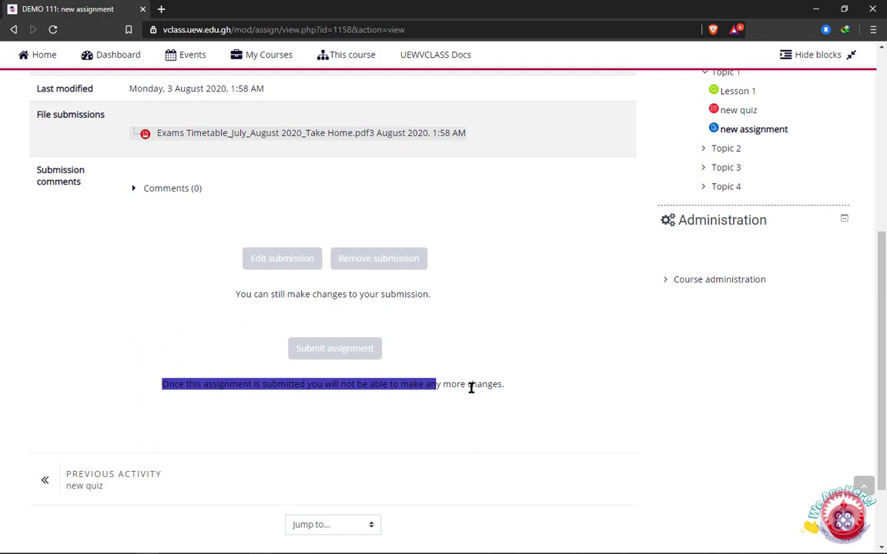
{"action": "left_click_drag", "start_coordinate": [162, 385], "coordinate": [512, 388]}
{"action": "left_click", "coordinate": [326, 401]}
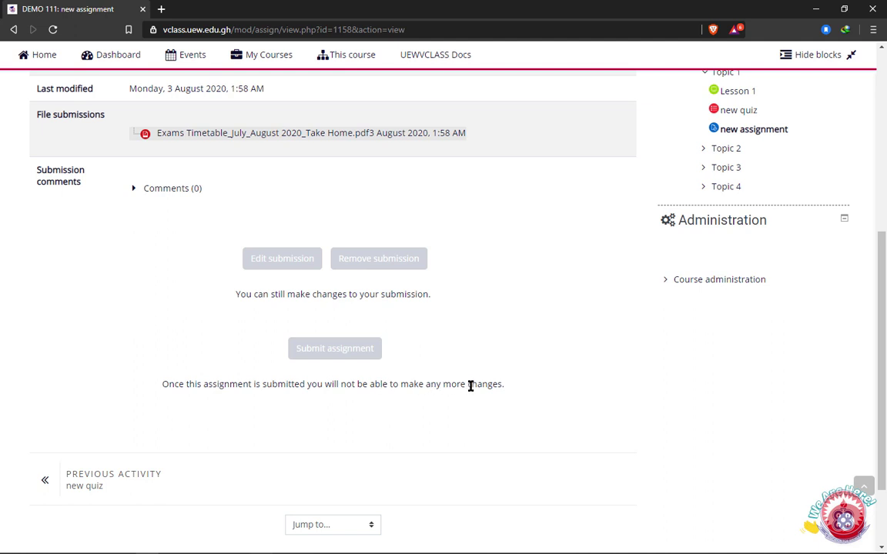
{"action": "left_click", "coordinate": [320, 354]}
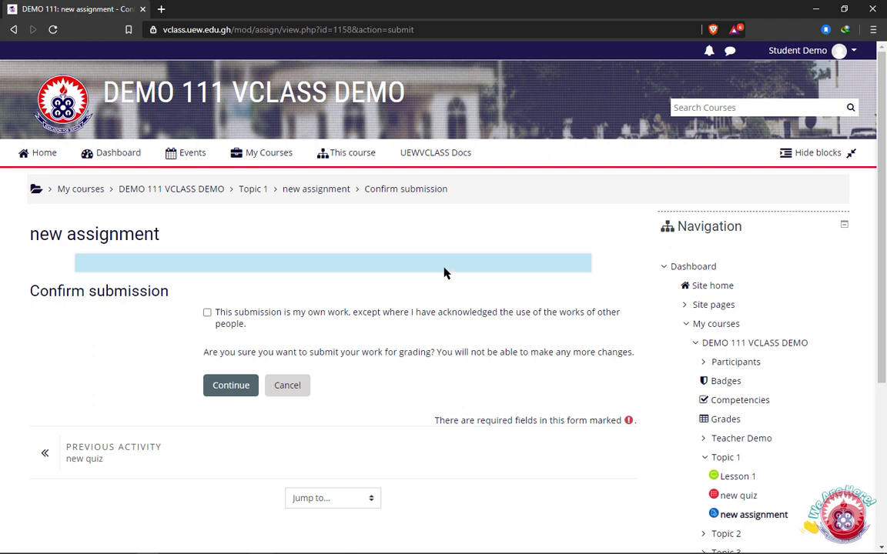
Submit the assignment for grading, ticking the 'This submission is my own work' declaration
{"action": "left_click", "coordinate": [228, 390]}
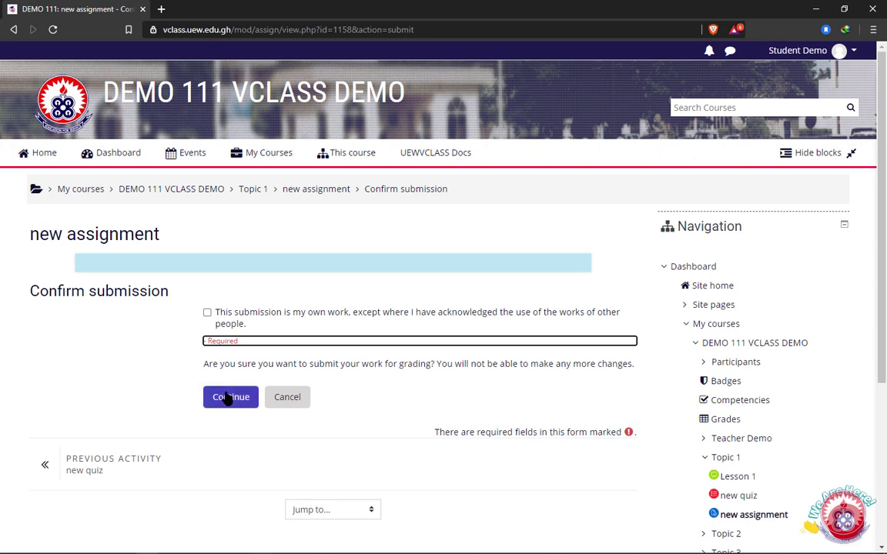
{"action": "left_click", "coordinate": [208, 315]}
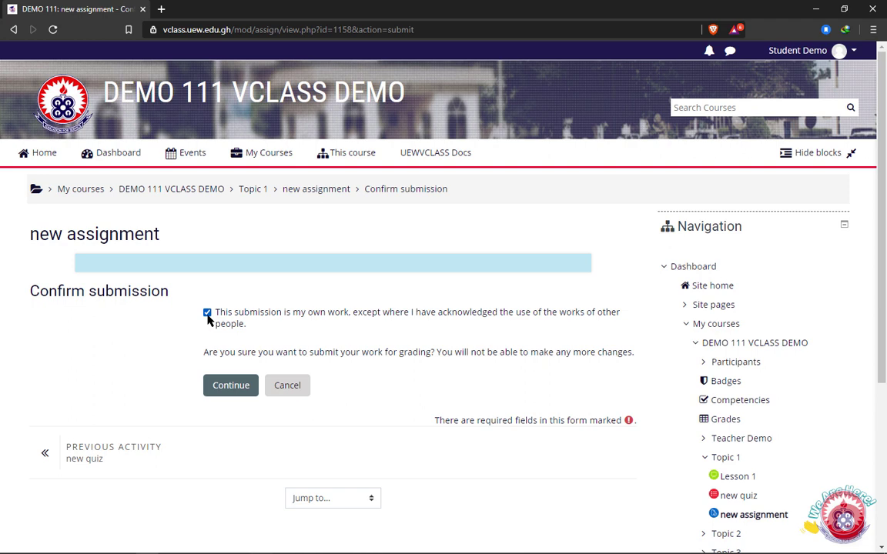
{"action": "left_click", "coordinate": [216, 384]}
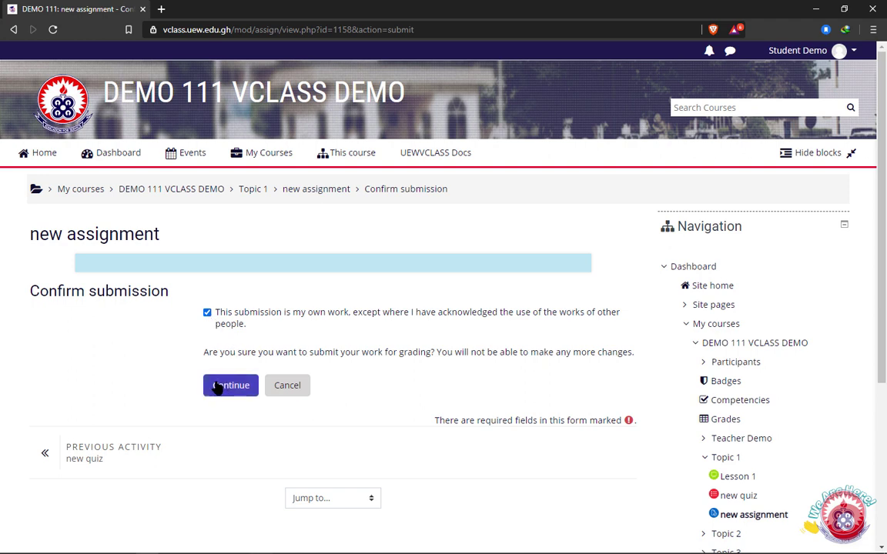
{"action": "left_click", "coordinate": [207, 314]}
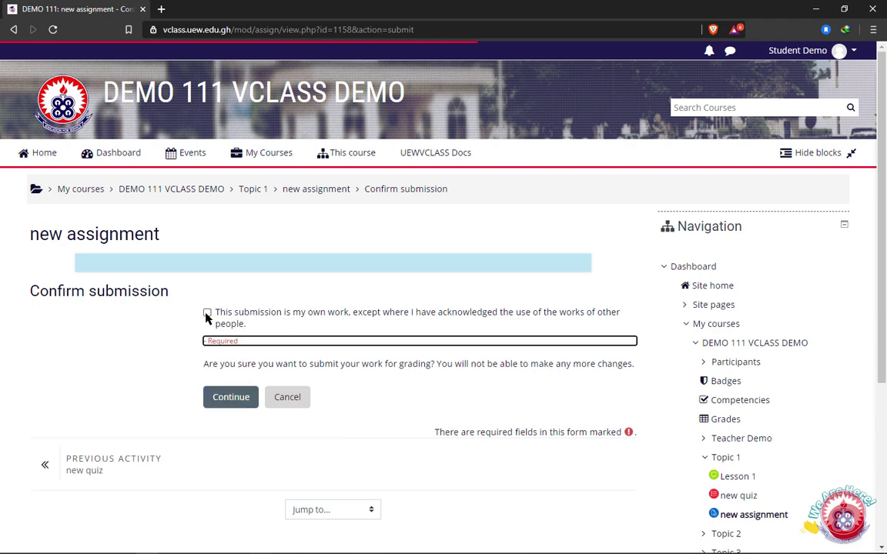
{"action": "left_click", "coordinate": [230, 389]}
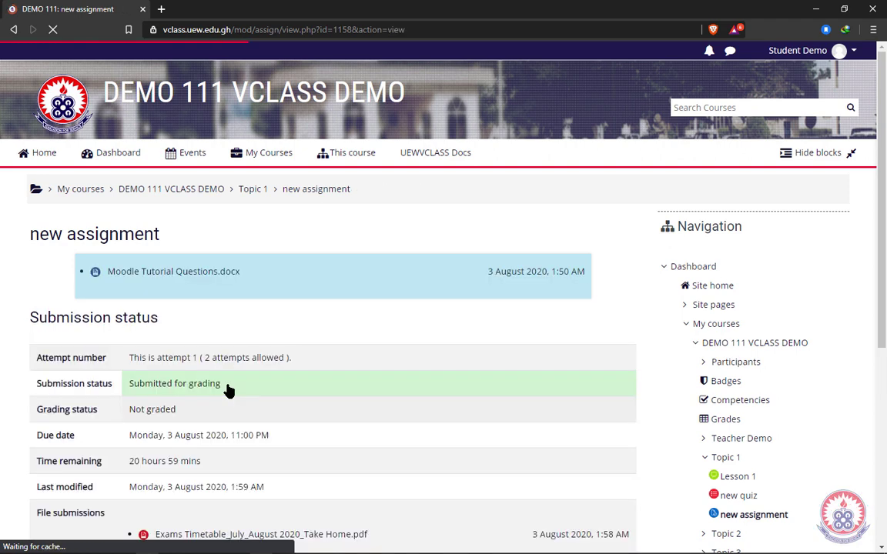
Review the submission status table, then return to the DEMO 111 VCLASS DEMO course page
{"action": "scroll", "coordinate": [227, 380], "scroll_direction": "down", "scroll_amount": 3}
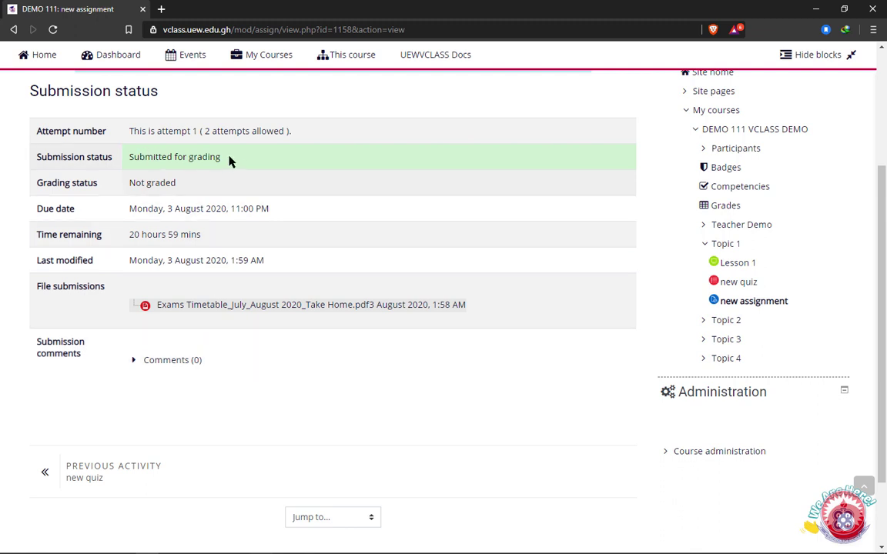
{"action": "scroll", "coordinate": [174, 277], "scroll_direction": "down", "scroll_amount": 1}
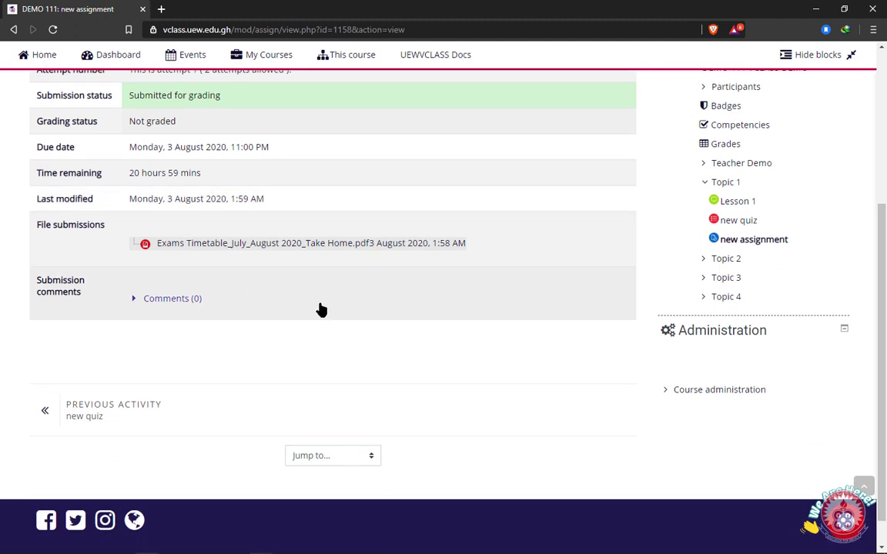
{"action": "scroll", "coordinate": [310, 304], "scroll_direction": "up", "scroll_amount": 2}
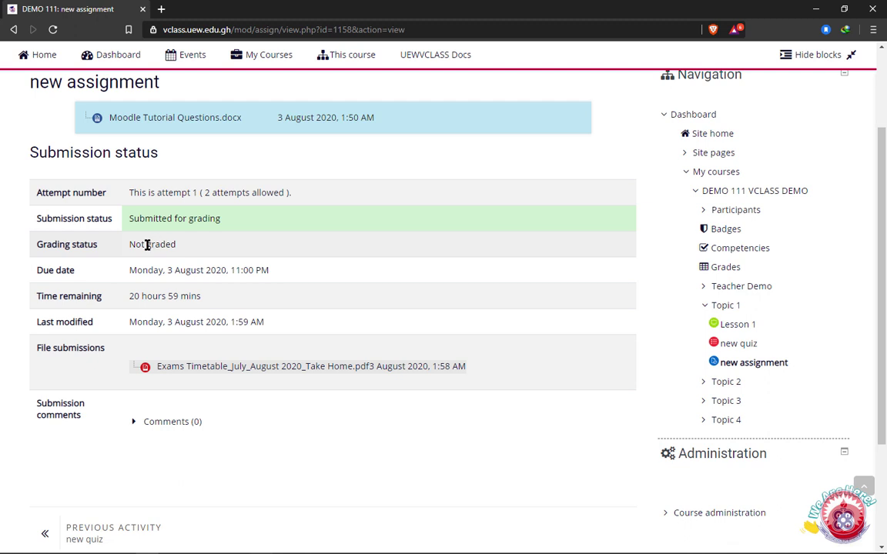
{"action": "scroll", "coordinate": [147, 244], "scroll_direction": "up", "scroll_amount": 3}
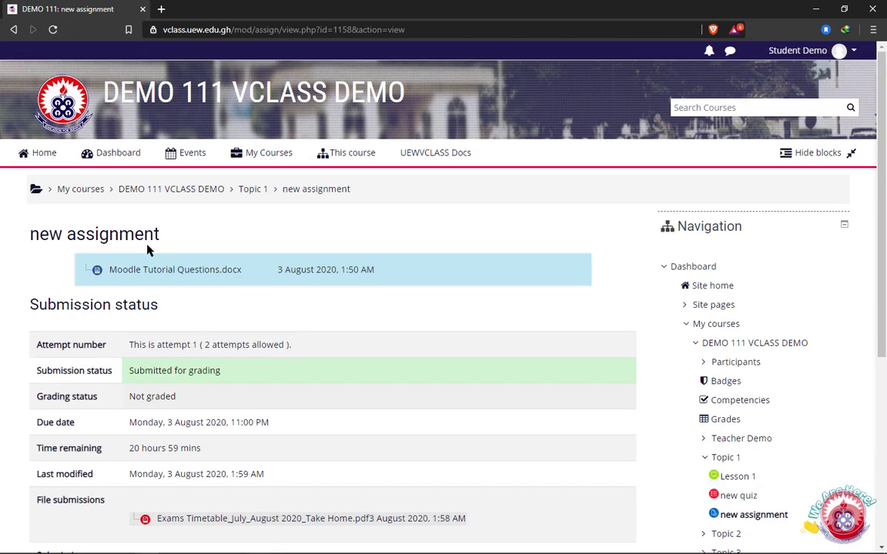
{"action": "scroll", "coordinate": [149, 248], "scroll_direction": "down", "scroll_amount": 1}
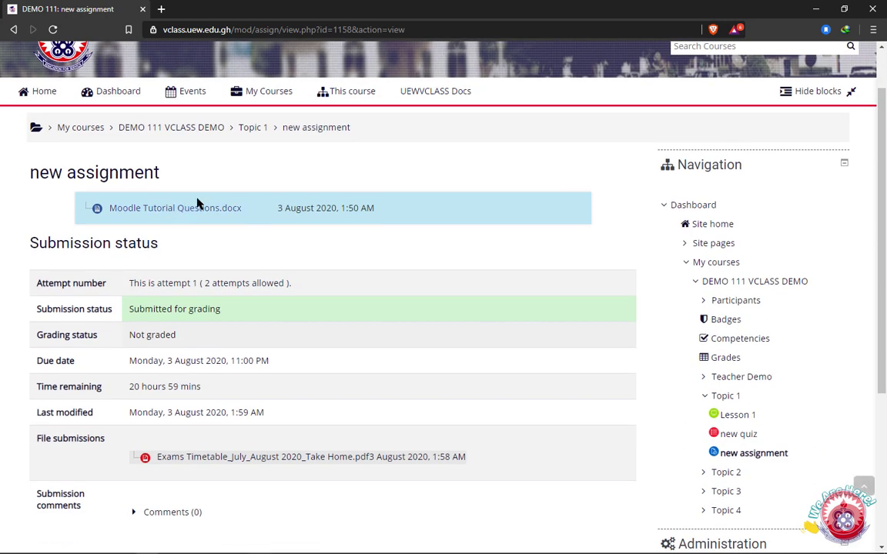
{"action": "left_click", "coordinate": [195, 131]}
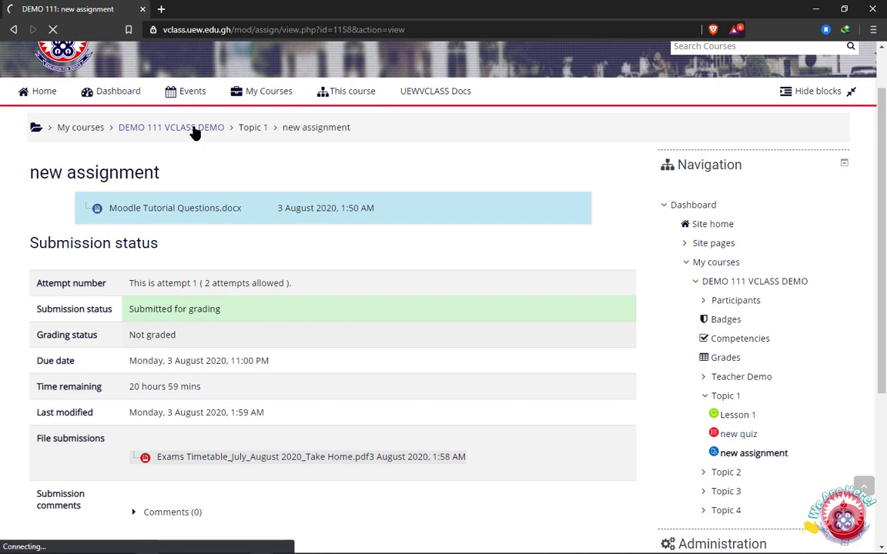